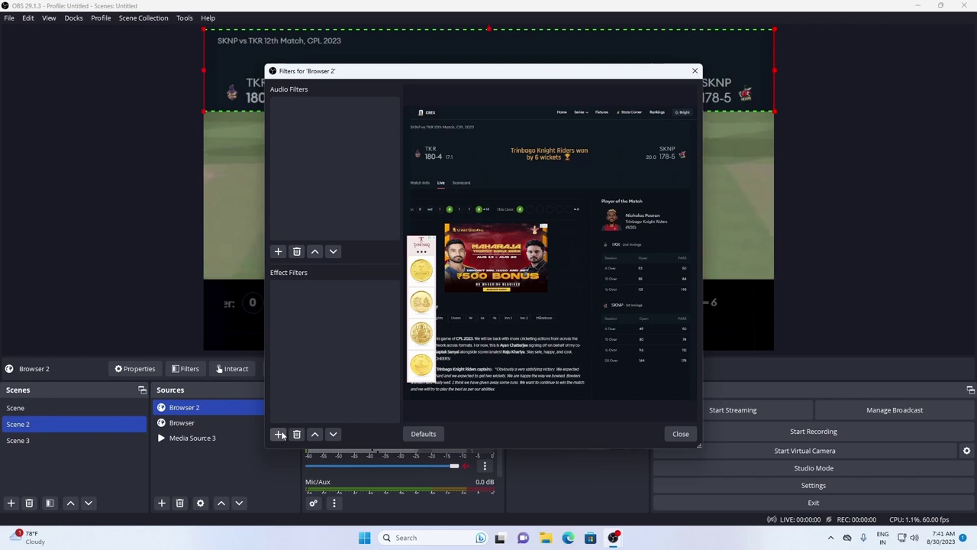
# - Add a Color Correction effect filter with its default name to the Browser 2 source
pyautogui.click(277, 438)
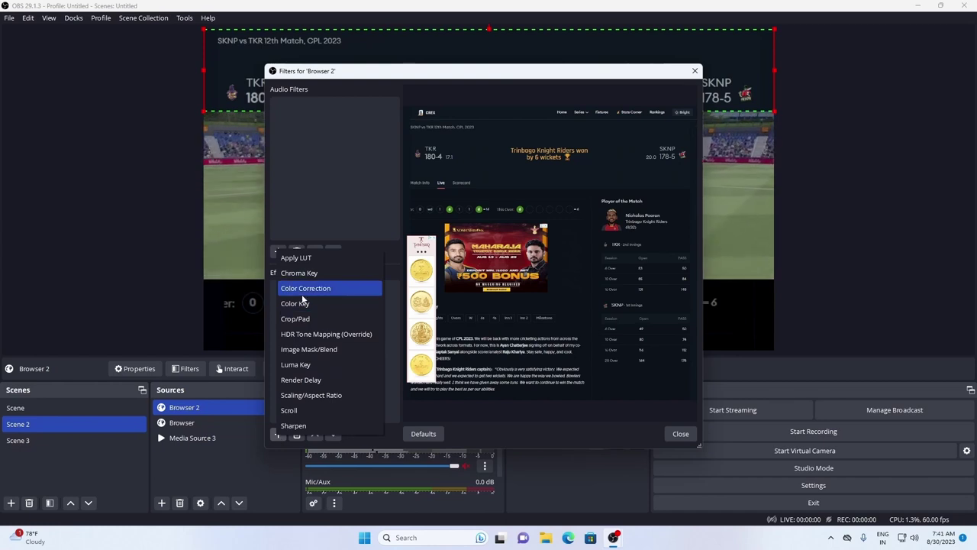
pyautogui.click(353, 287)
pyautogui.click(459, 276)
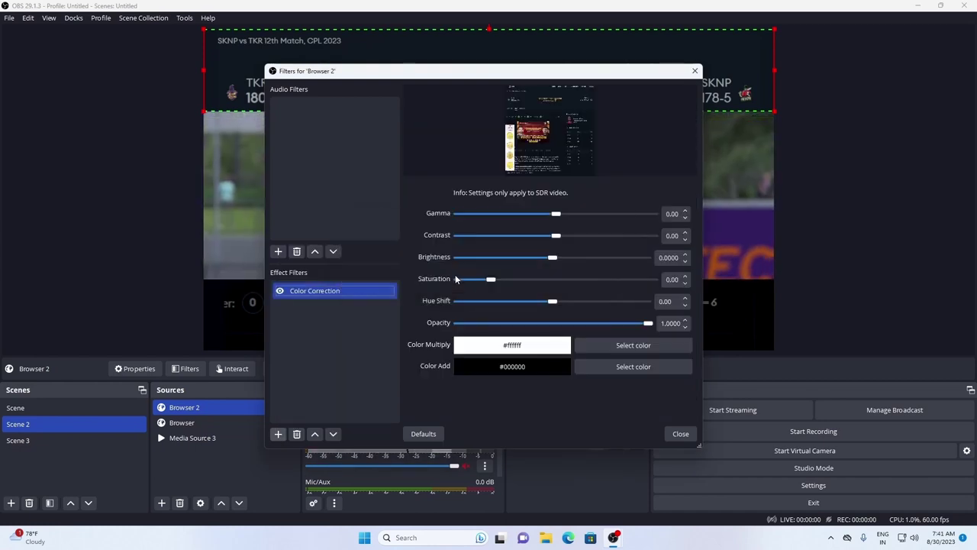
# - Set Browser 2's color correction to gamma 2.28, contrast 0.20, brightness -0.1978, saturation 3.18 and hue shift -20.00
pyautogui.moveTo(503, 80); pyautogui.dragTo(458, 148)
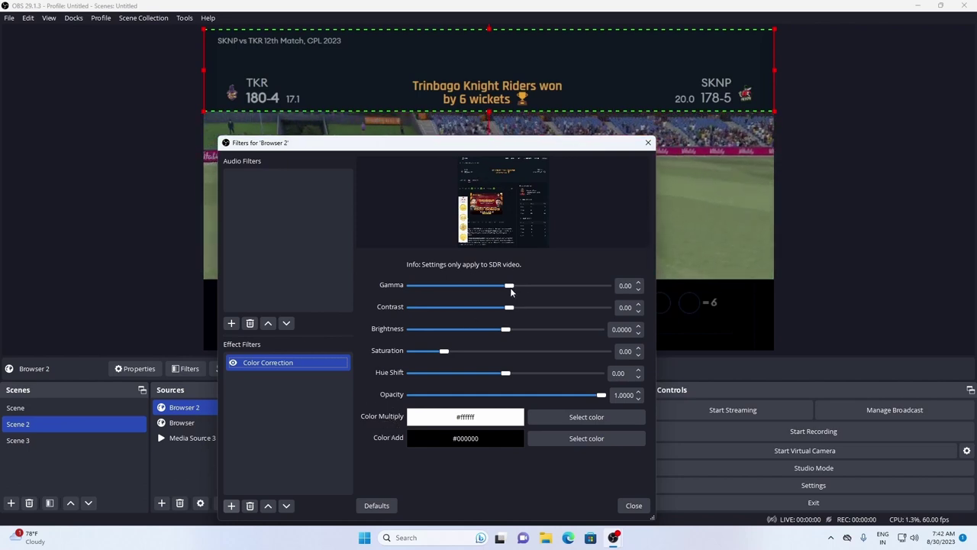
pyautogui.moveTo(510, 287); pyautogui.dragTo(585, 287)
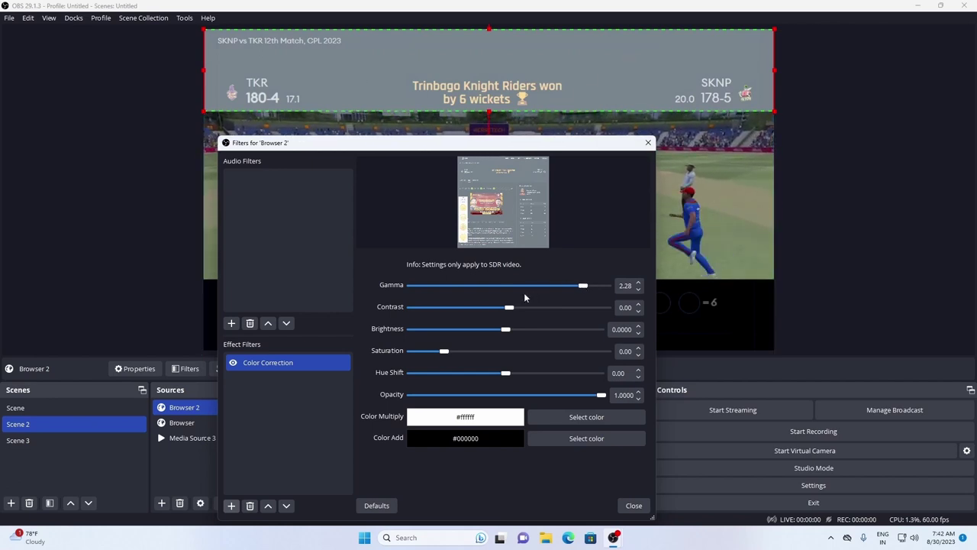
pyautogui.moveTo(509, 308)
pyautogui.mouseDown()
pyautogui.moveTo(519, 305)
pyautogui.moveTo(489, 305)
pyautogui.moveTo(514, 298)
pyautogui.mouseUp()
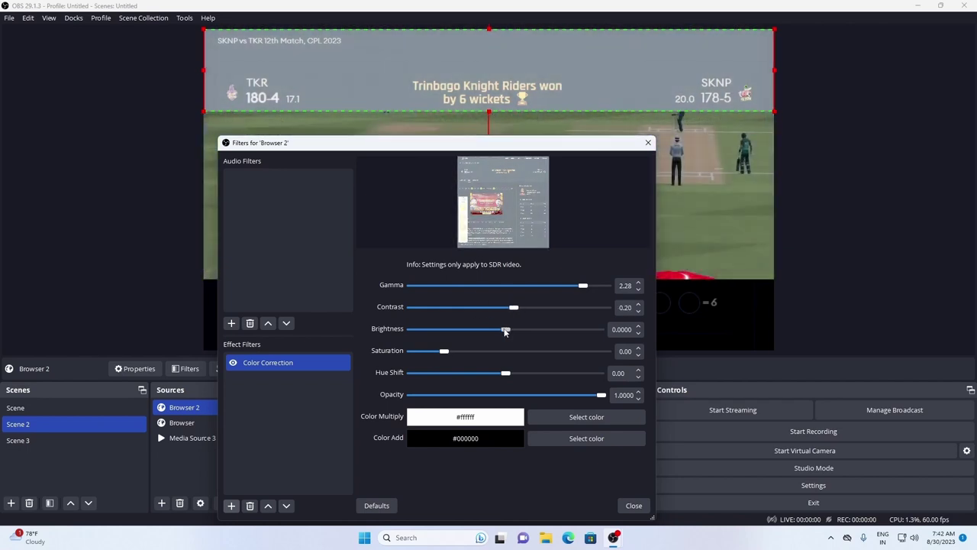
pyautogui.moveTo(505, 331); pyautogui.dragTo(487, 330)
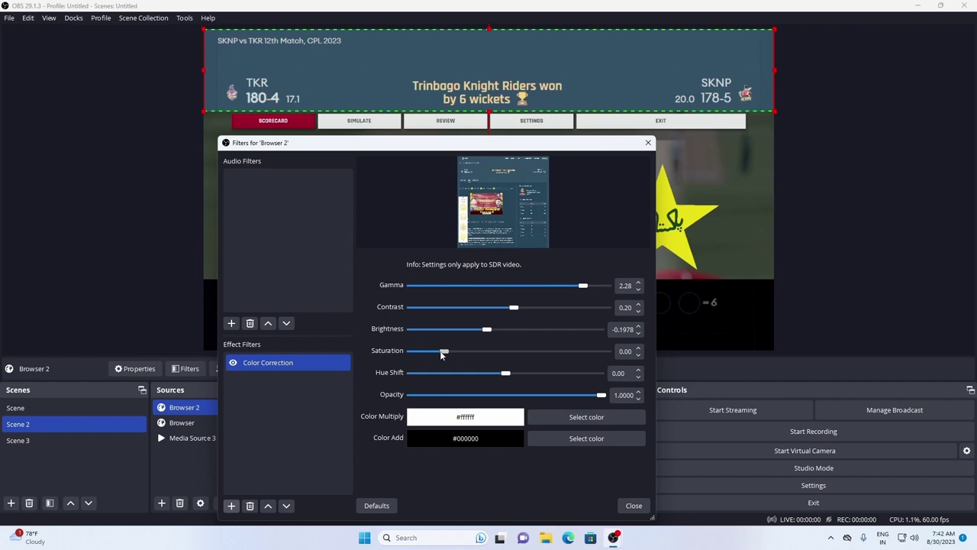
pyautogui.moveTo(445, 352); pyautogui.dragTo(547, 348)
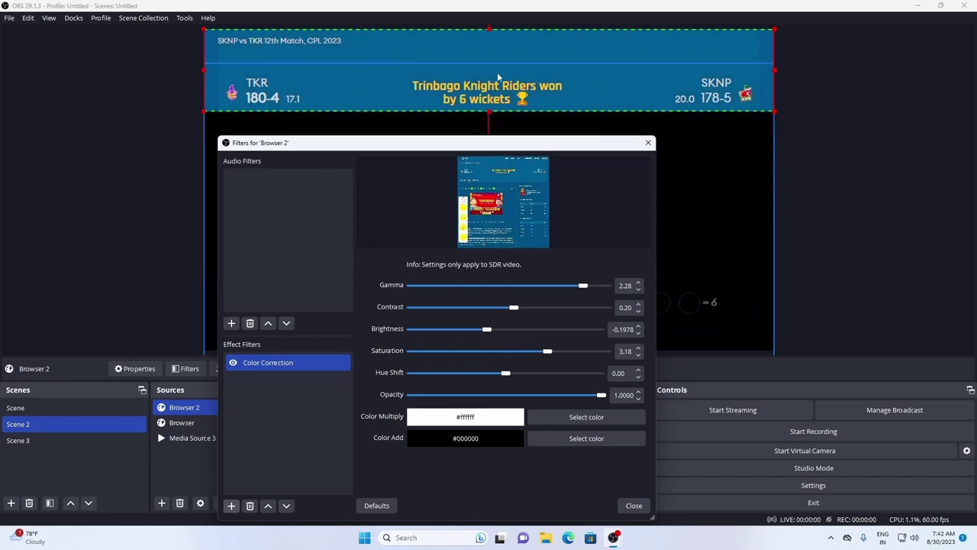
pyautogui.moveTo(506, 373)
pyautogui.mouseDown()
pyautogui.moveTo(525, 374)
pyautogui.moveTo(494, 374)
pyautogui.mouseUp()
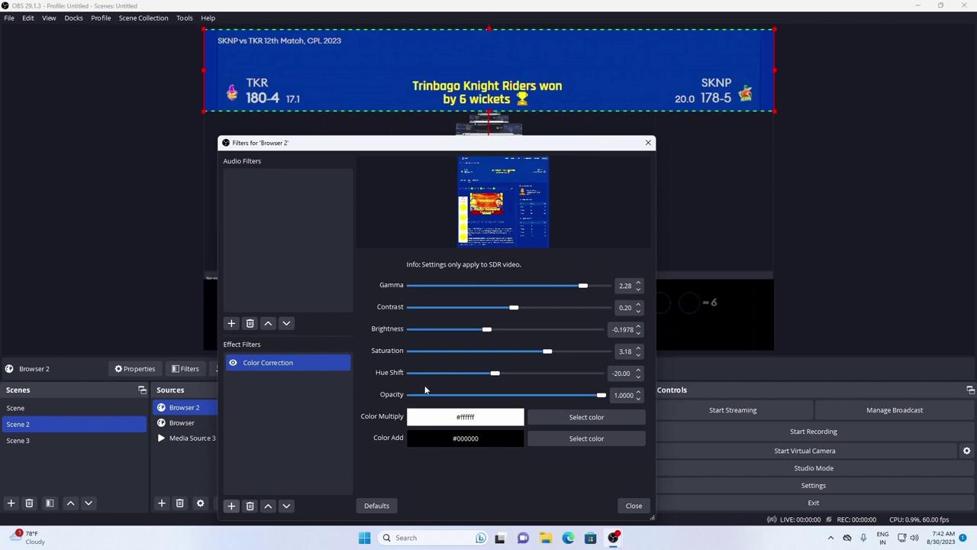
# - Set the Color Multiply colour of Browser 2's color correction to pink #ff0f6b
pyautogui.moveTo(543, 149); pyautogui.dragTo(680, 155)
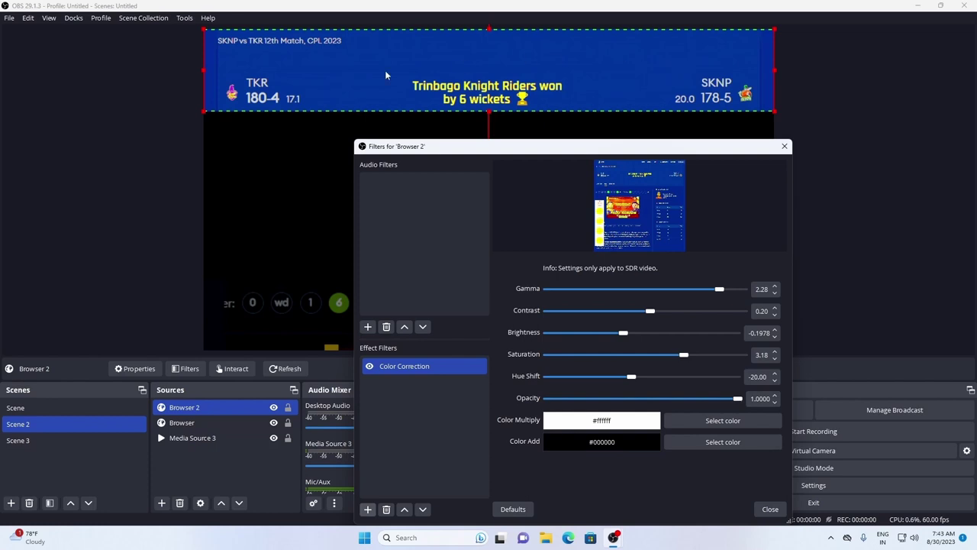
pyautogui.moveTo(737, 400)
pyautogui.mouseDown()
pyautogui.moveTo(564, 395)
pyautogui.moveTo(737, 400)
pyautogui.mouseUp()
pyautogui.click(730, 420)
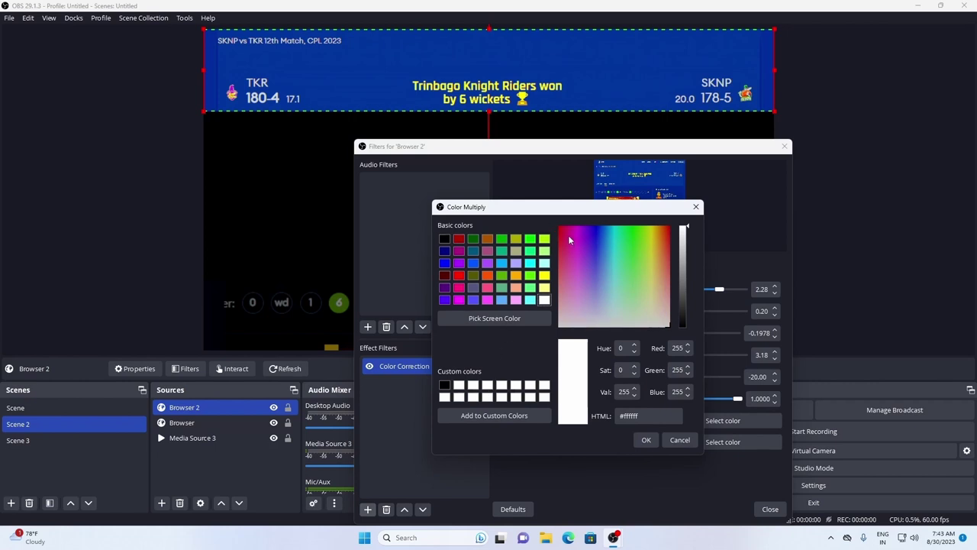
pyautogui.click(460, 385)
pyautogui.click(565, 232)
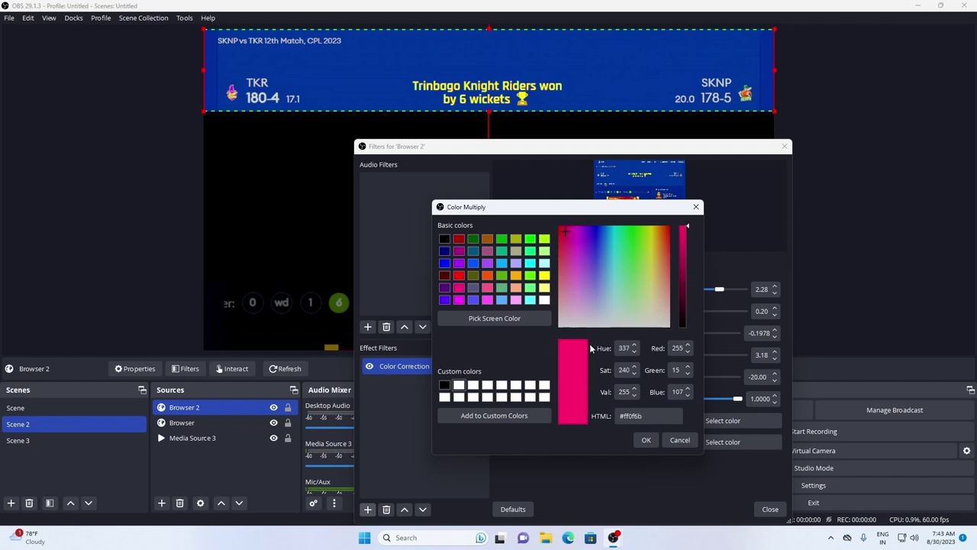
pyautogui.click(645, 440)
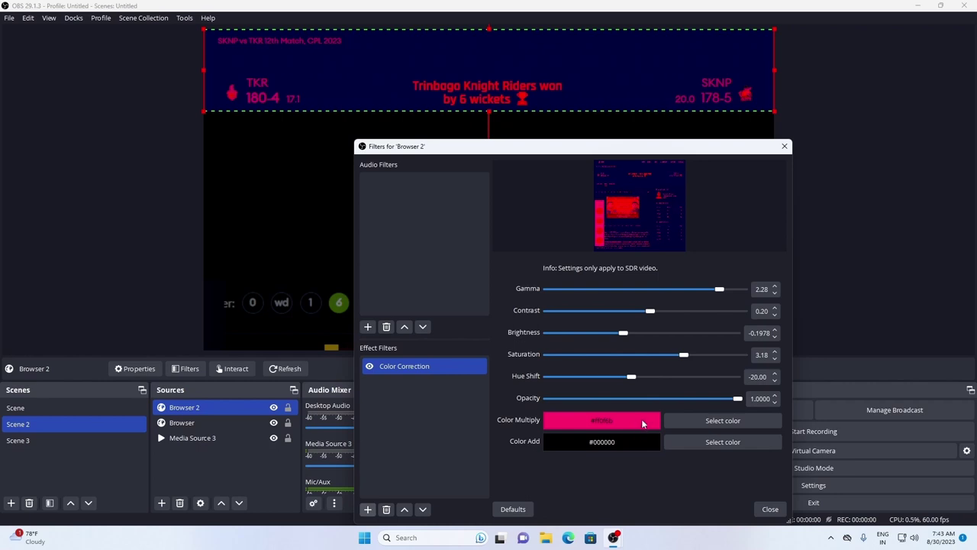
# - Set gamma to 1.72 and contrast to 2.79, and change Browser 2's Color Multiply colour to white #ffffff
pyautogui.moveTo(722, 290)
pyautogui.mouseDown()
pyautogui.moveTo(671, 290)
pyautogui.moveTo(704, 289)
pyautogui.mouseUp()
pyautogui.moveTo(651, 311); pyautogui.dragTo(711, 310)
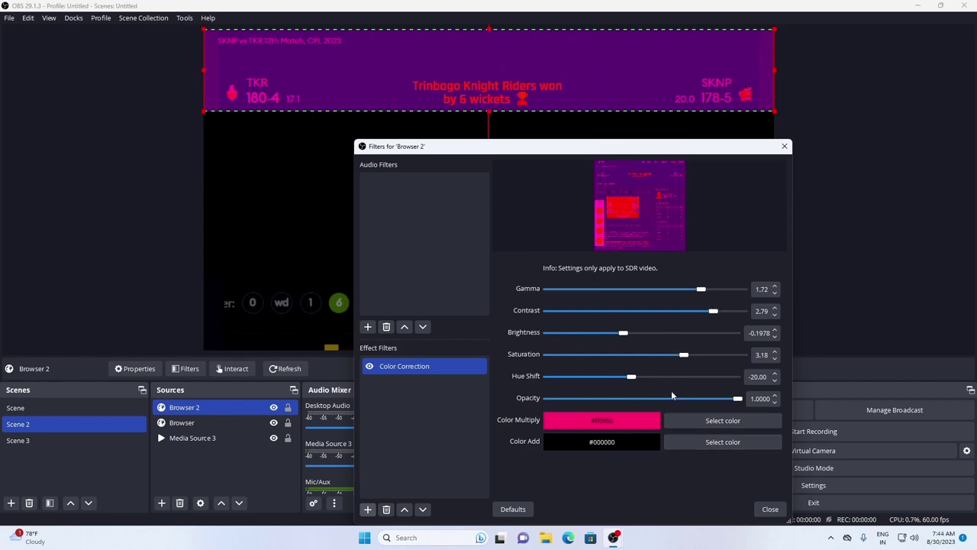
pyautogui.click(689, 419)
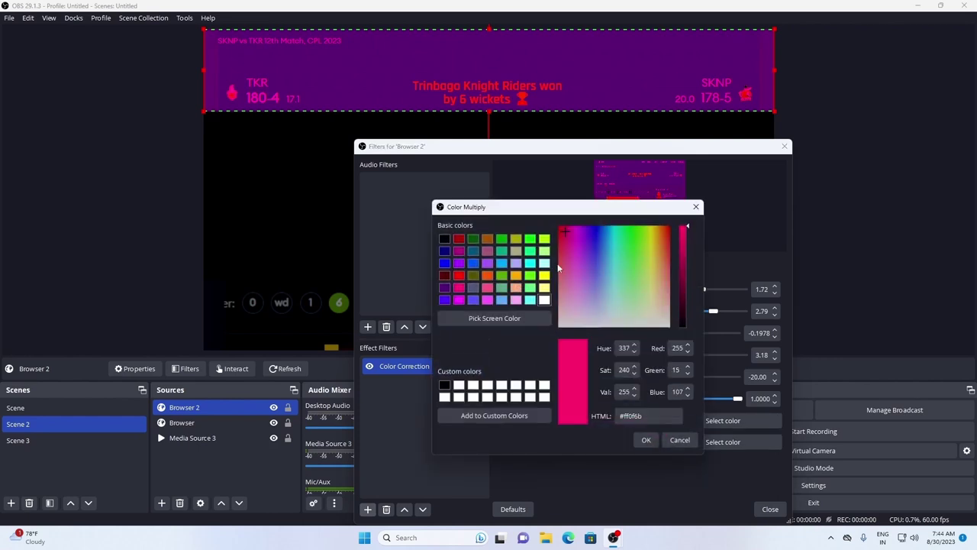
pyautogui.click(460, 387)
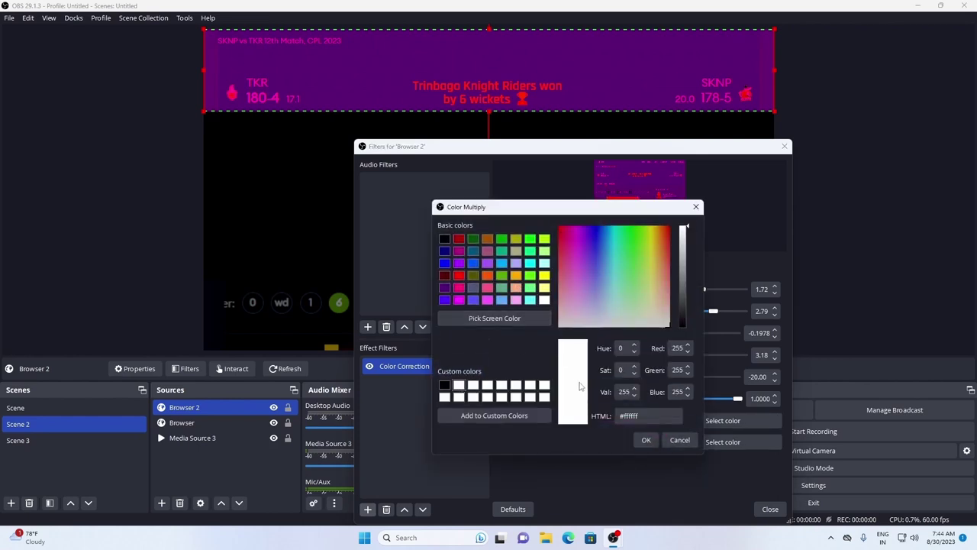
pyautogui.click(646, 441)
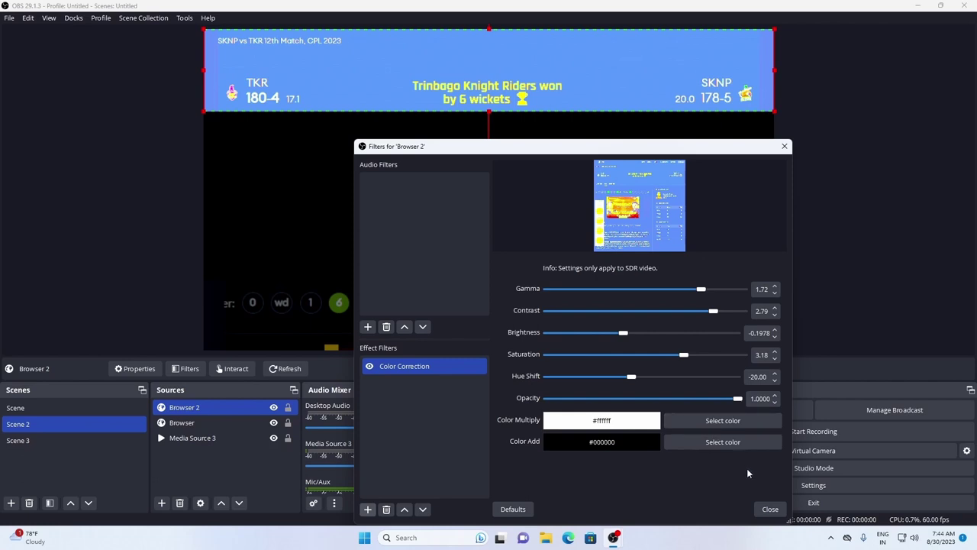
# - Set the Color Add colour of Browser 2's color correction to pink #ff1c73 and close the filter settings
pyautogui.click(696, 444)
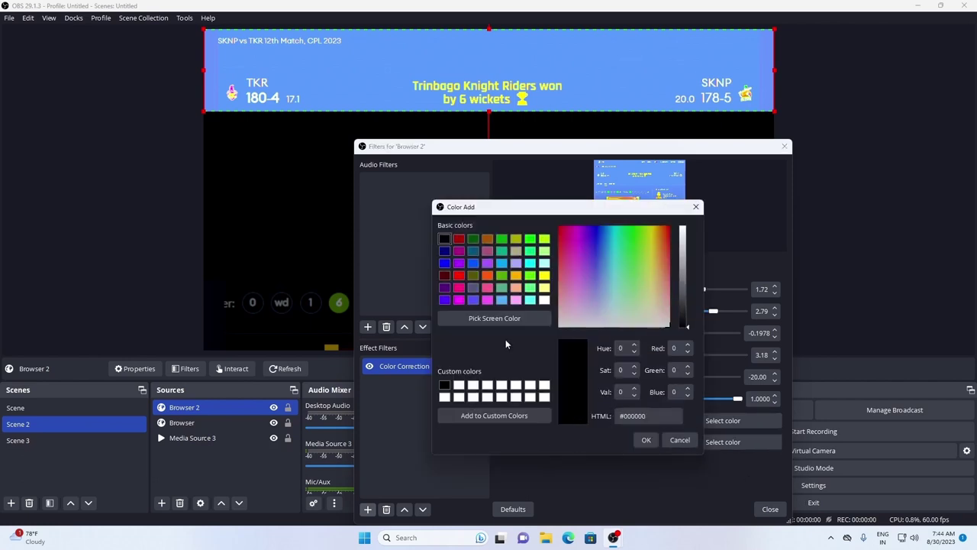
pyautogui.click(459, 385)
pyautogui.click(568, 241)
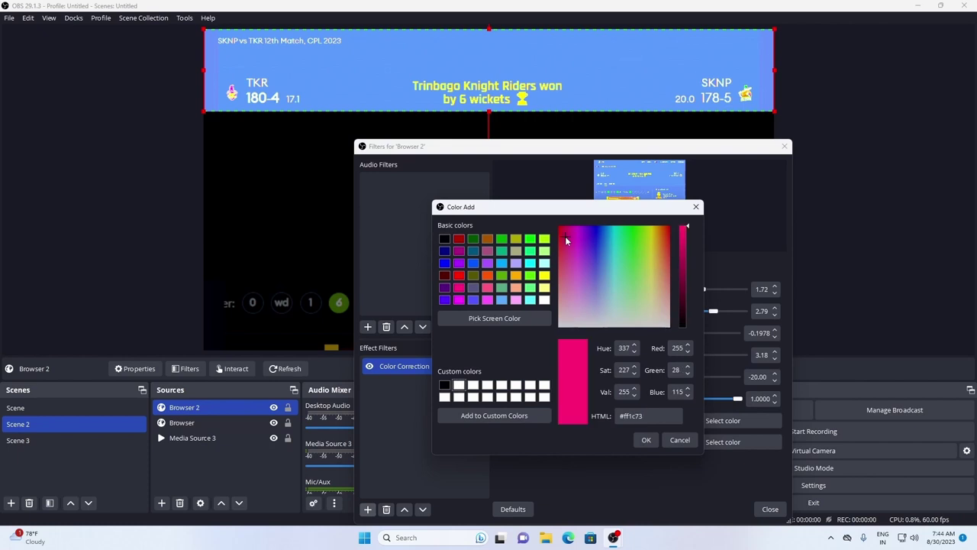
pyautogui.click(653, 446)
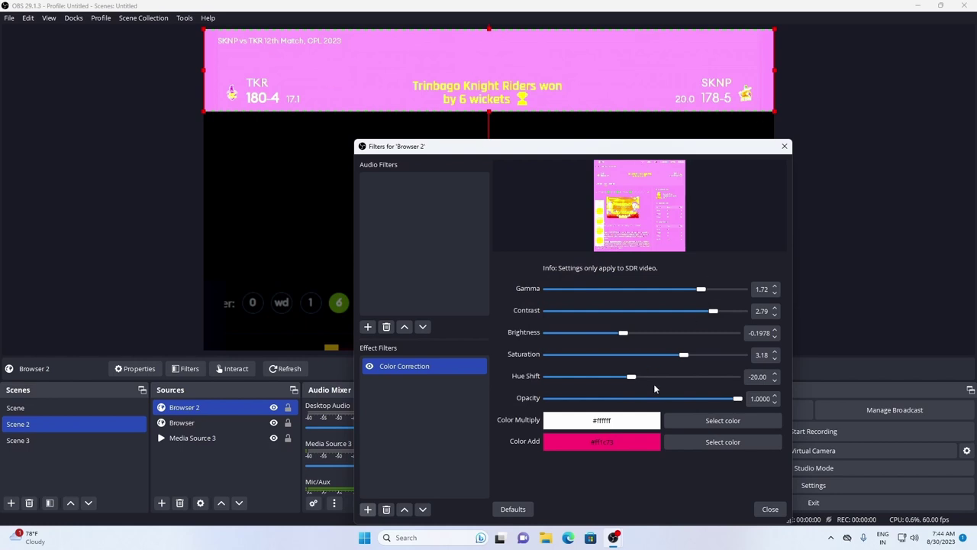
pyautogui.click(769, 509)
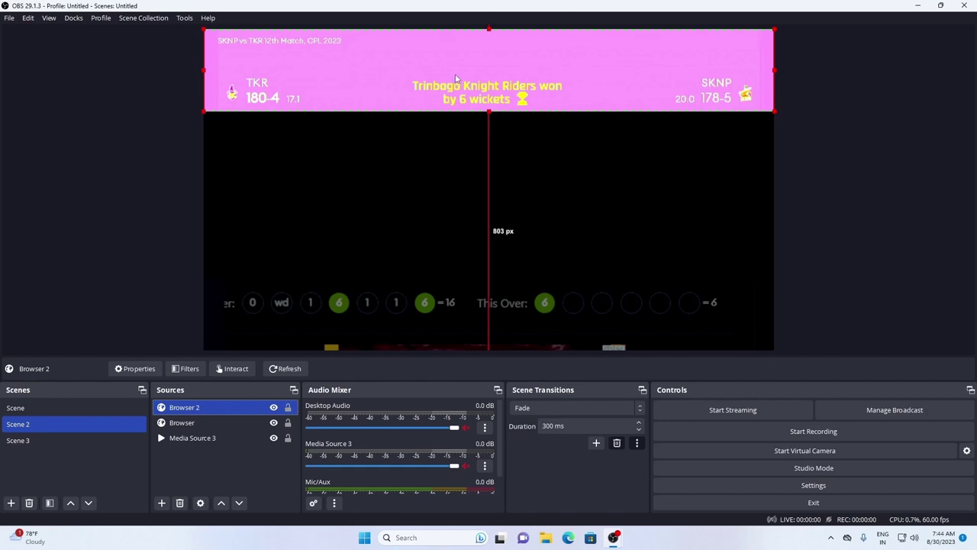
pyautogui.click(434, 314)
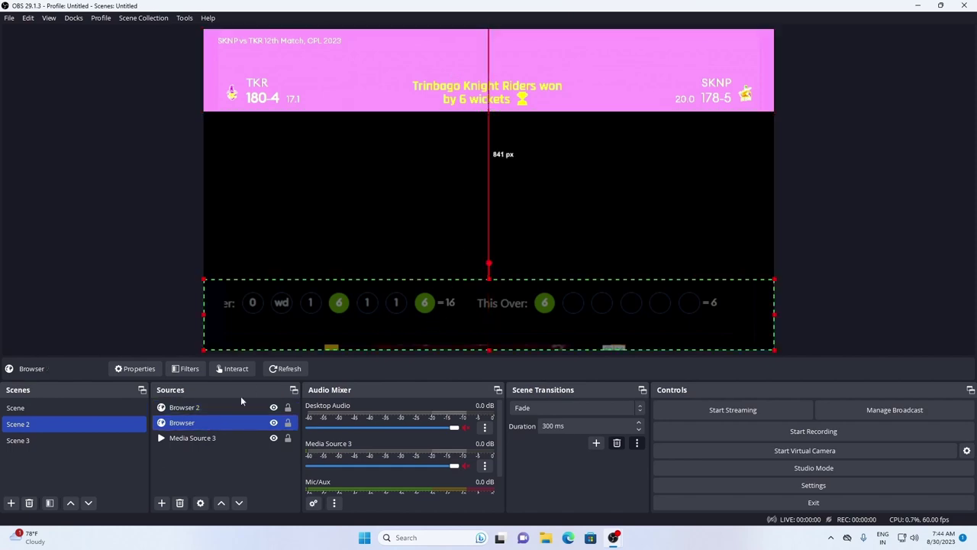
pyautogui.doubleClick(220, 423)
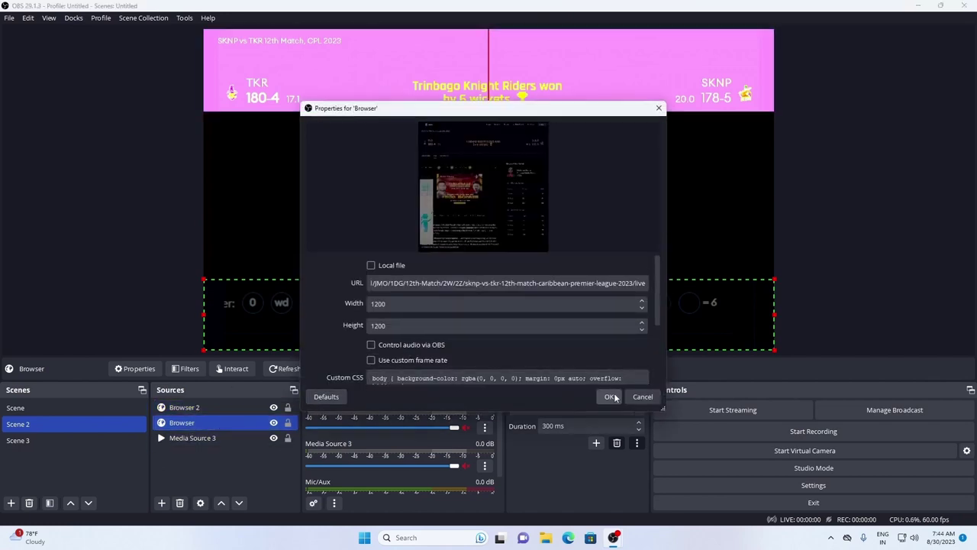
pyautogui.click(647, 397)
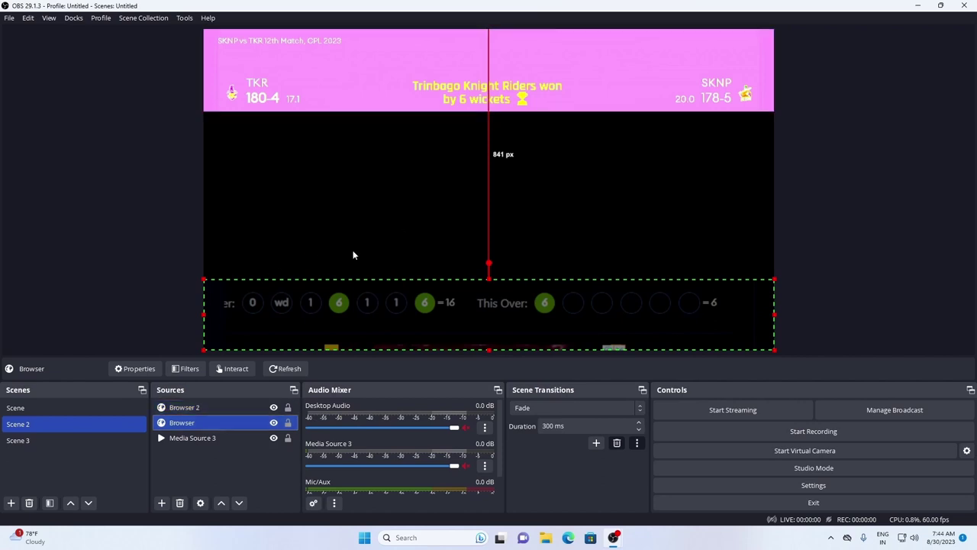
# - Add a Color Correction effect filter with its default name to the Browser source holding the over-by-over strip
pyautogui.rightClick(223, 424)
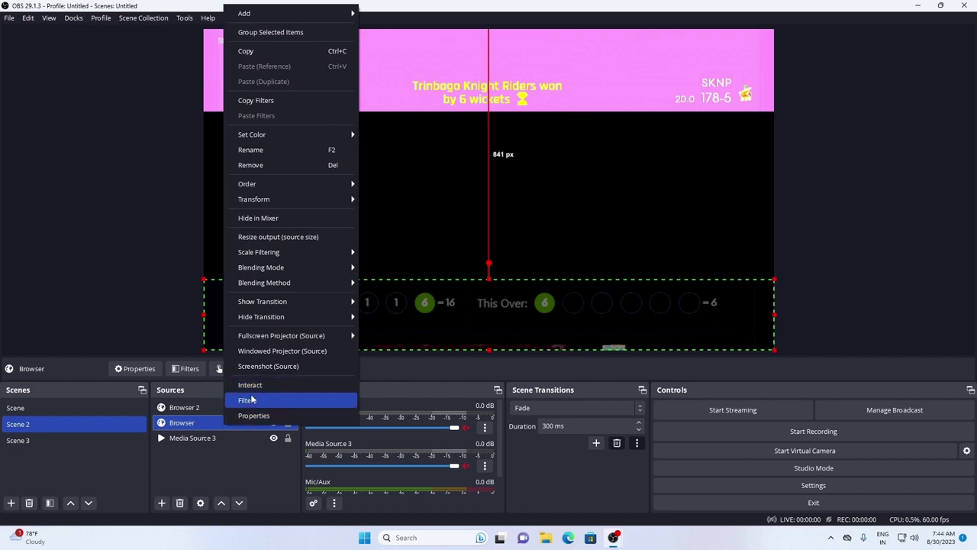
pyautogui.click(251, 399)
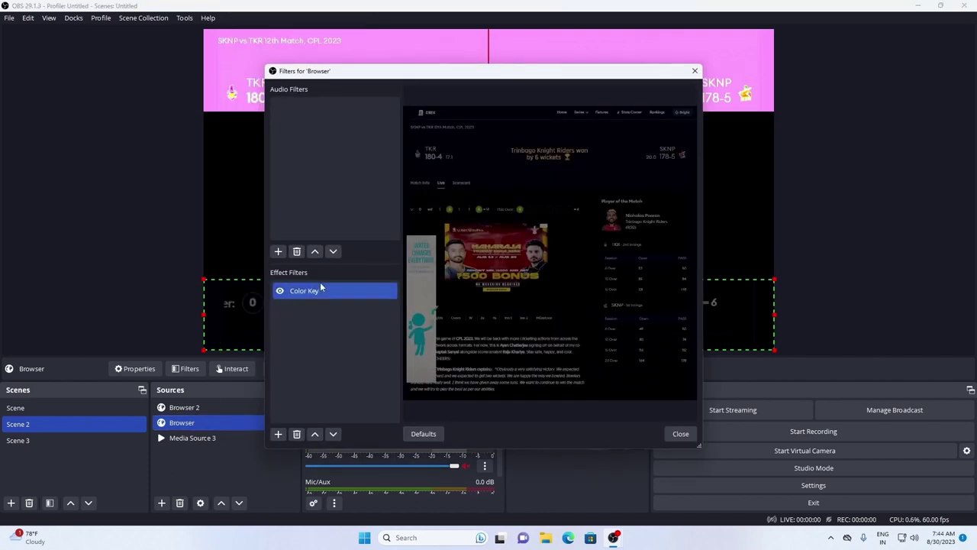
pyautogui.click(278, 434)
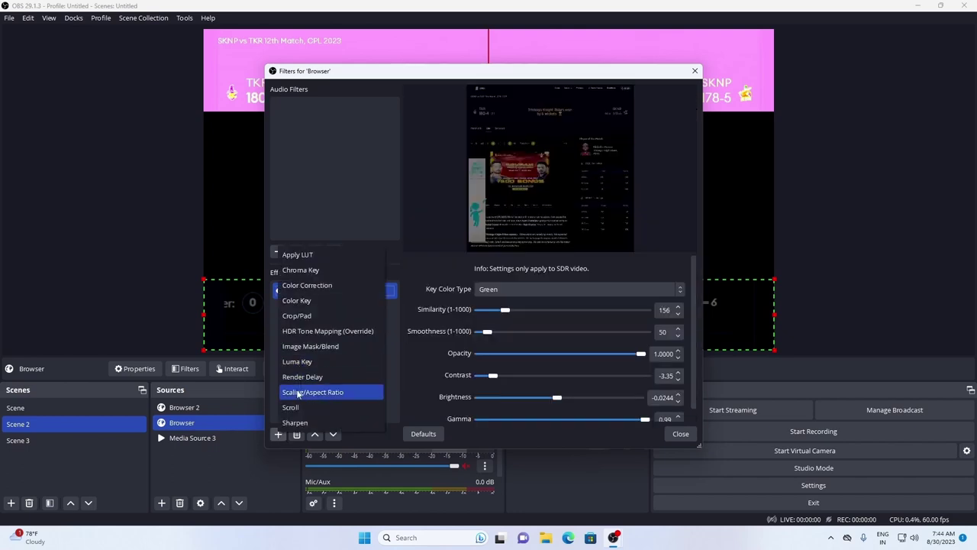
pyautogui.click(321, 285)
pyautogui.click(458, 275)
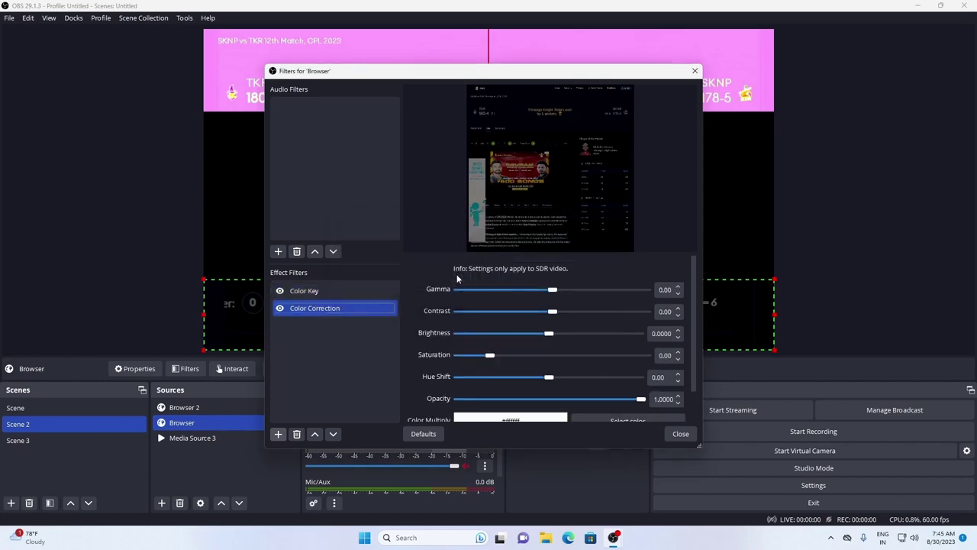
# - Reduce the height of the Browser source's filter window and move it aside to uncover the over-by-over strip in the preview
pyautogui.moveTo(520, 77); pyautogui.dragTo(237, 109)
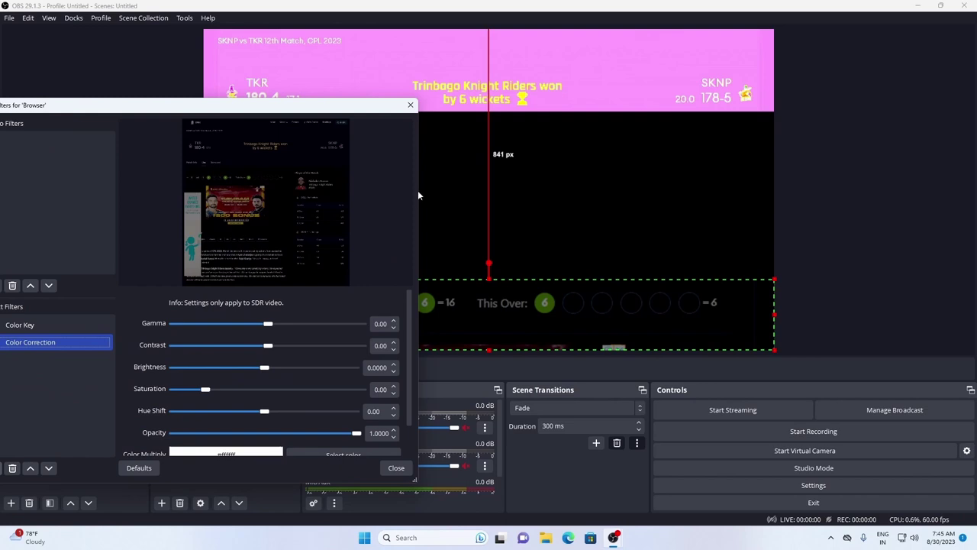
pyautogui.moveTo(418, 190); pyautogui.dragTo(391, 190)
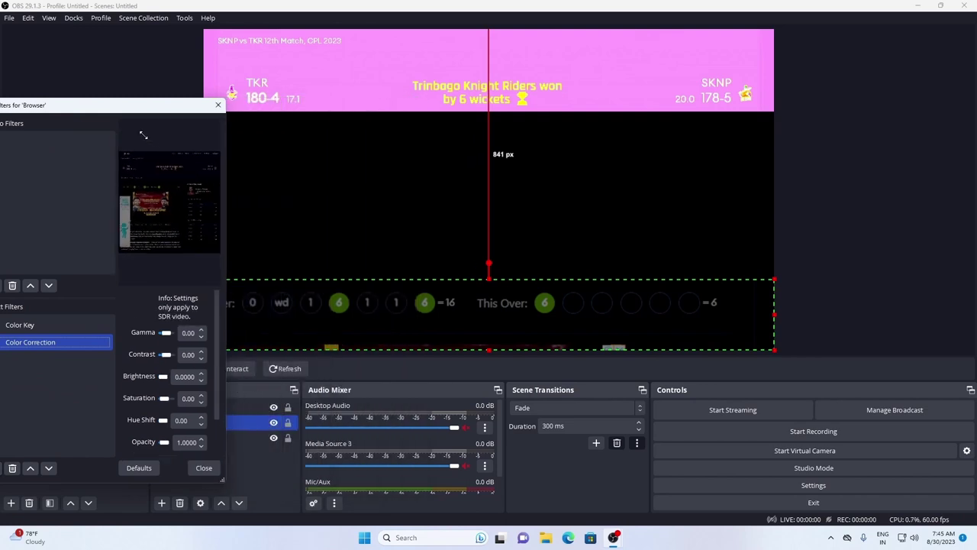
pyautogui.moveTo(118, 116); pyautogui.dragTo(227, 112)
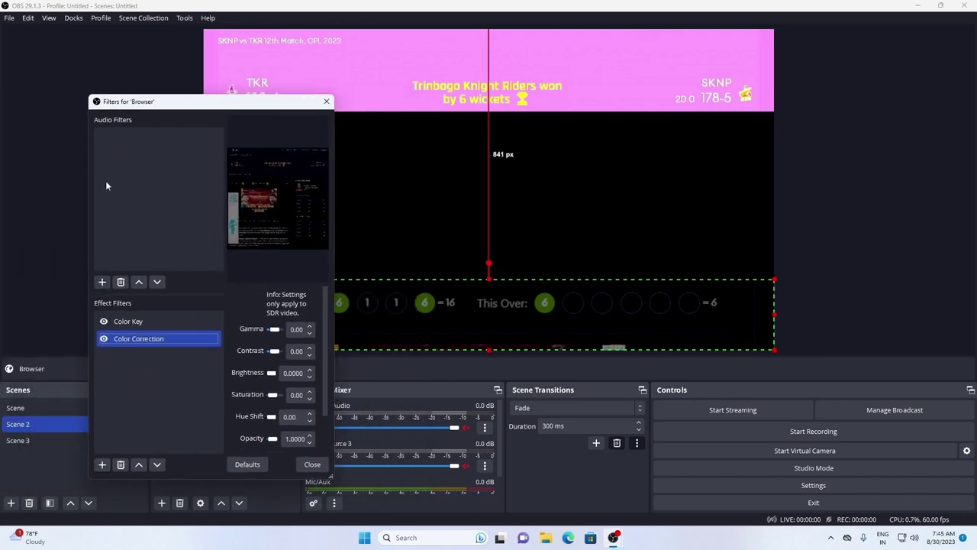
pyautogui.moveTo(334, 264); pyautogui.dragTo(504, 264)
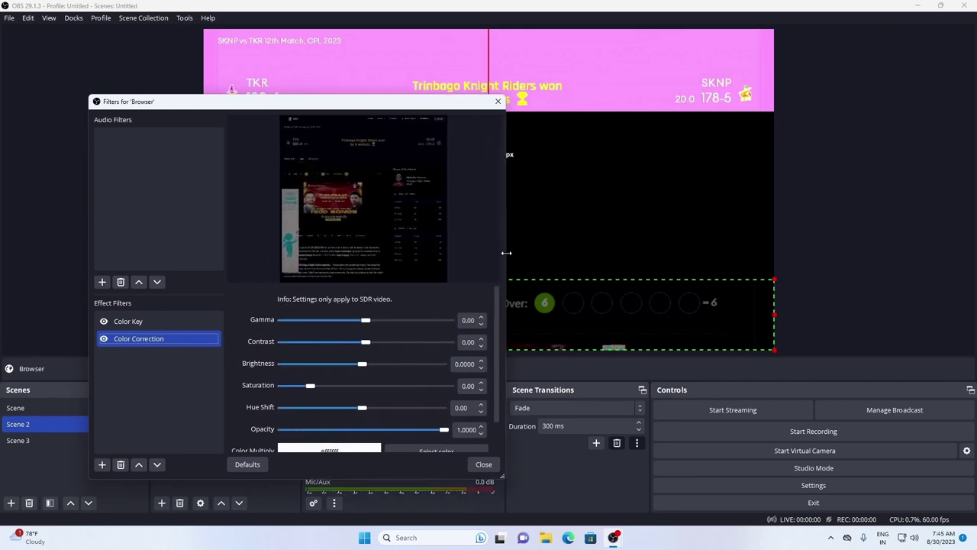
pyautogui.moveTo(333, 97); pyautogui.dragTo(324, 286)
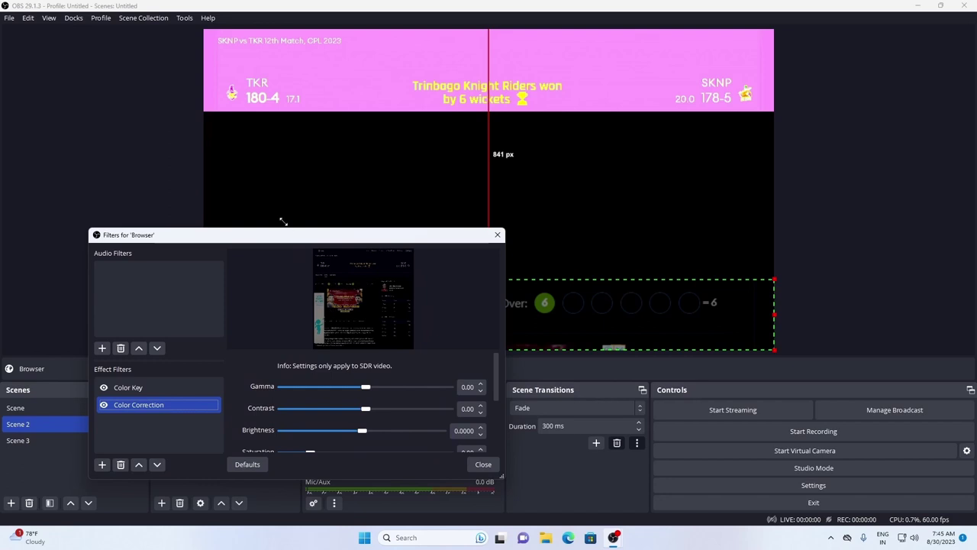
pyautogui.moveTo(291, 241); pyautogui.dragTo(162, 204)
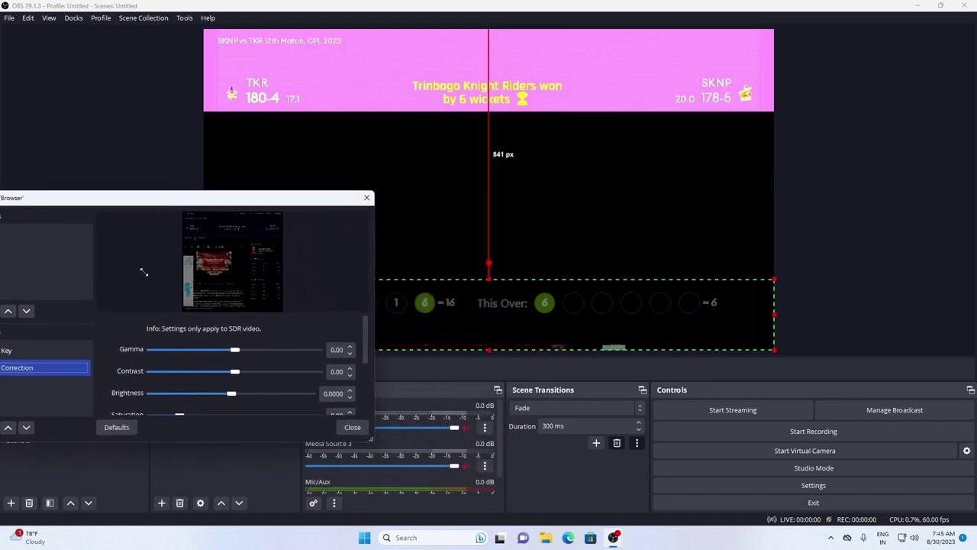
pyautogui.scroll(-4, 234, 349)
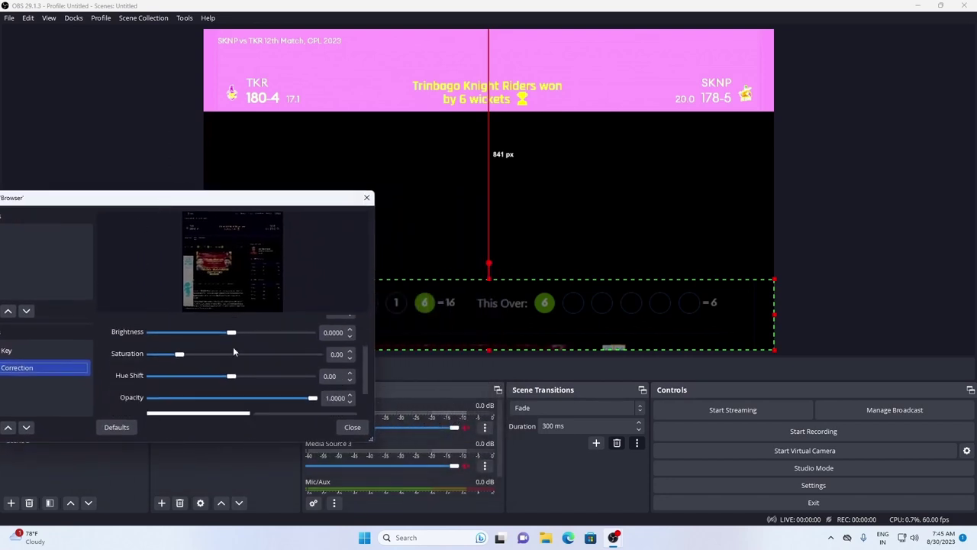
pyautogui.scroll(4, 234, 350)
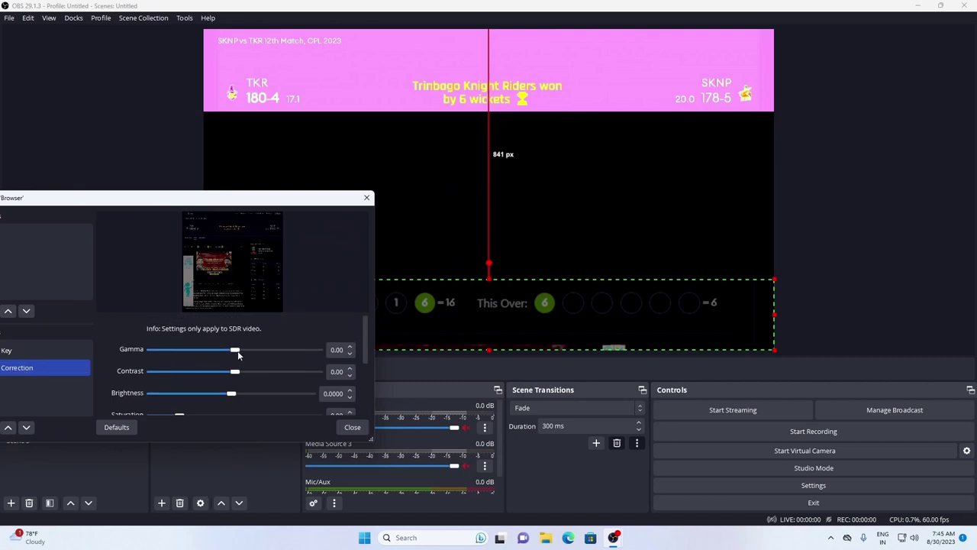
# - Set the Browser color correction's gamma to 1.62 and contrast to -0.38, moving the filter window clear of the over-by-over strip
pyautogui.moveTo(235, 352); pyautogui.dragTo(275, 352)
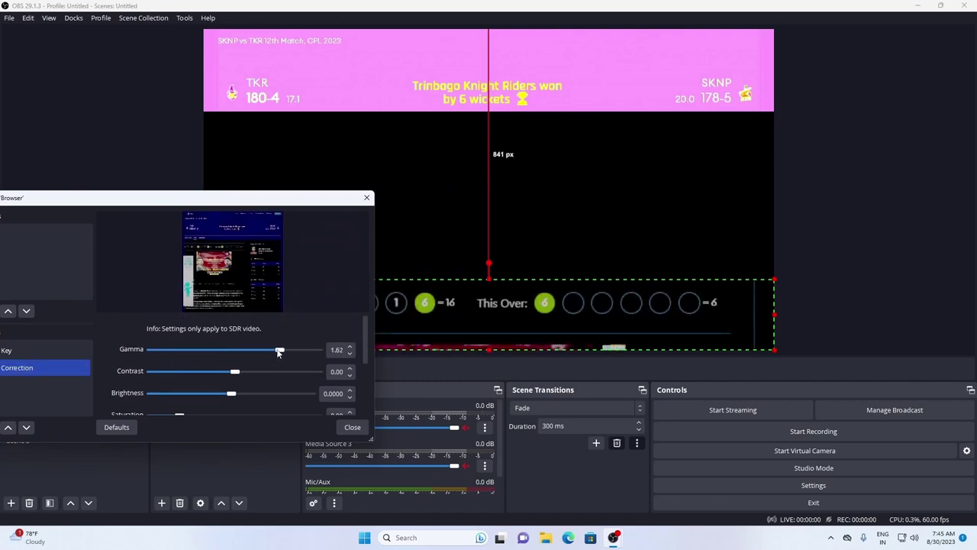
pyautogui.moveTo(291, 205); pyautogui.dragTo(812, 9)
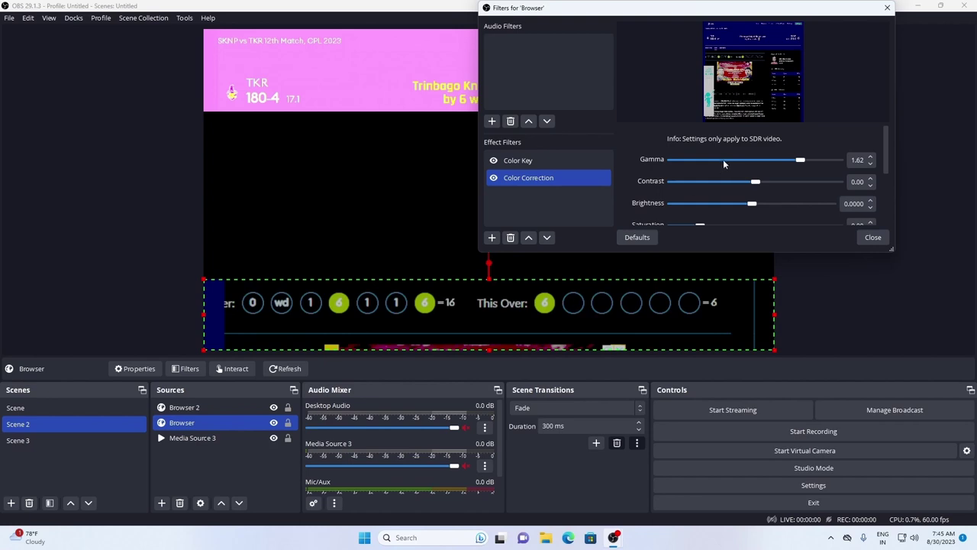
pyautogui.moveTo(754, 184)
pyautogui.mouseDown()
pyautogui.moveTo(821, 183)
pyautogui.moveTo(749, 183)
pyautogui.mouseUp()
# - Set the Browser color correction's brightness to -0.0863, saturation to 1.55 and hue shift to 66.13
pyautogui.scroll(-2, 740, 203)
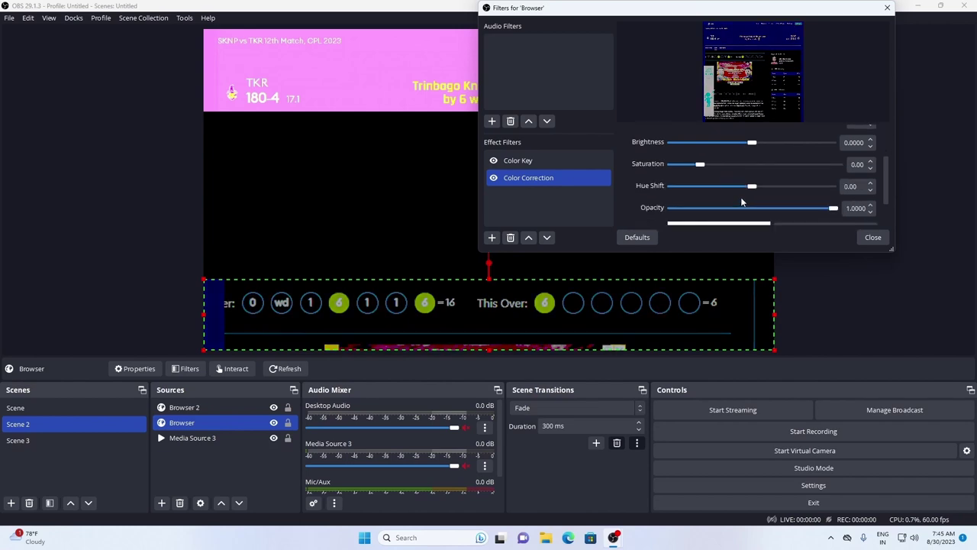
pyautogui.moveTo(753, 143); pyautogui.dragTo(734, 161)
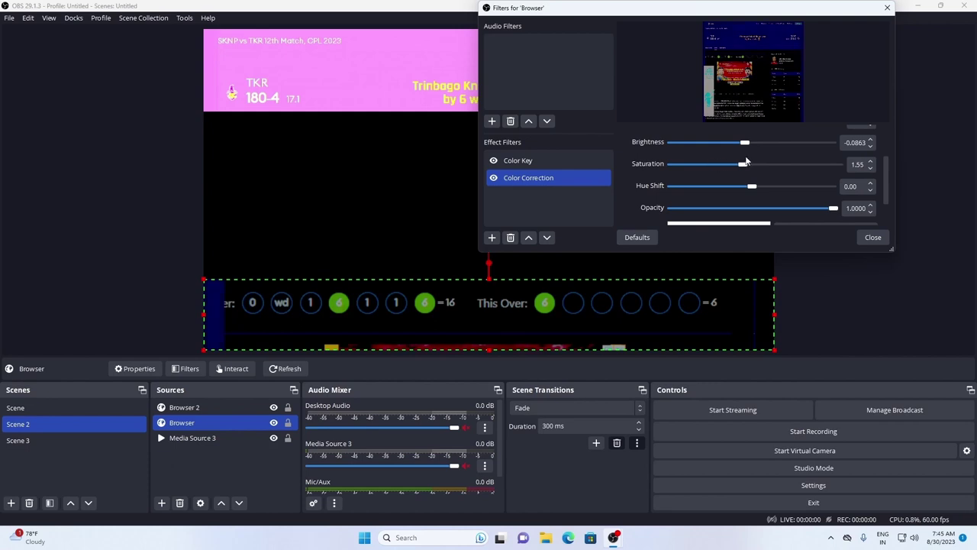
pyautogui.moveTo(752, 188); pyautogui.dragTo(779, 186)
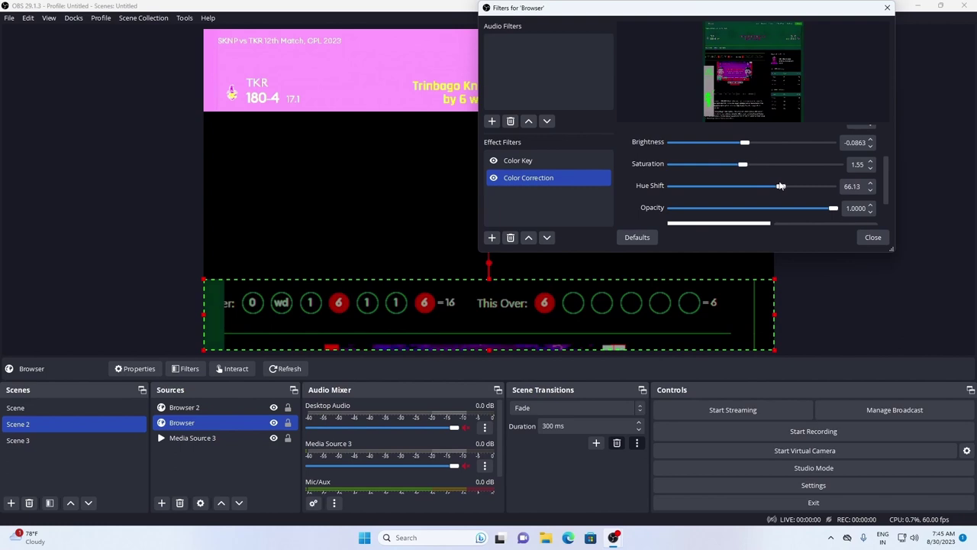
# - Try pink #ff0b60 as the Color Multiply colour of the Browser's color correction and restore it to white #ffffff
pyautogui.scroll(-2, 748, 205)
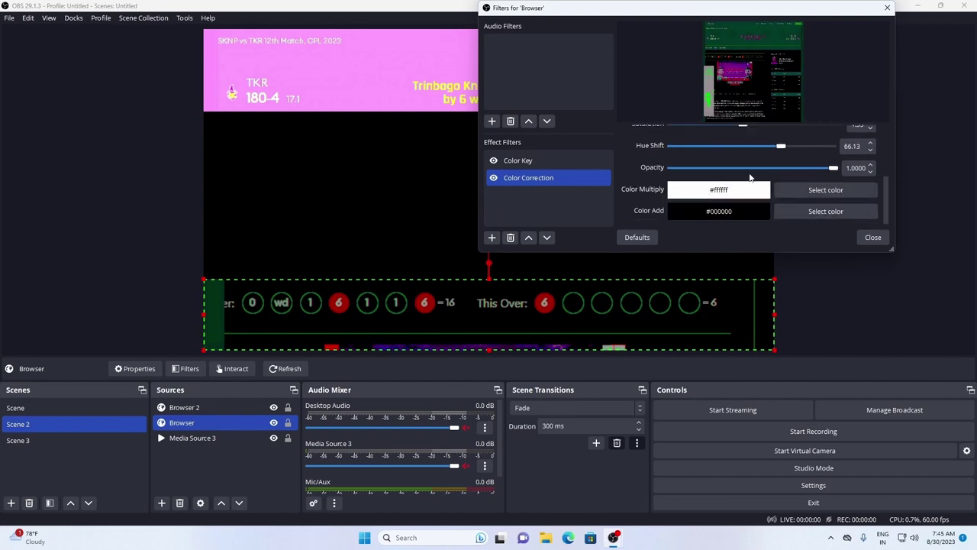
pyautogui.click(808, 189)
pyautogui.click(677, 30)
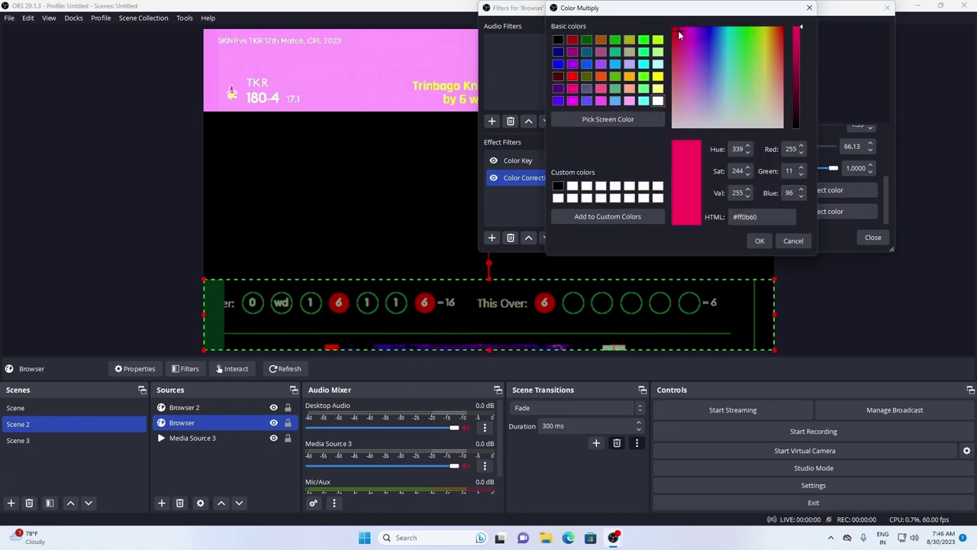
pyautogui.click(760, 242)
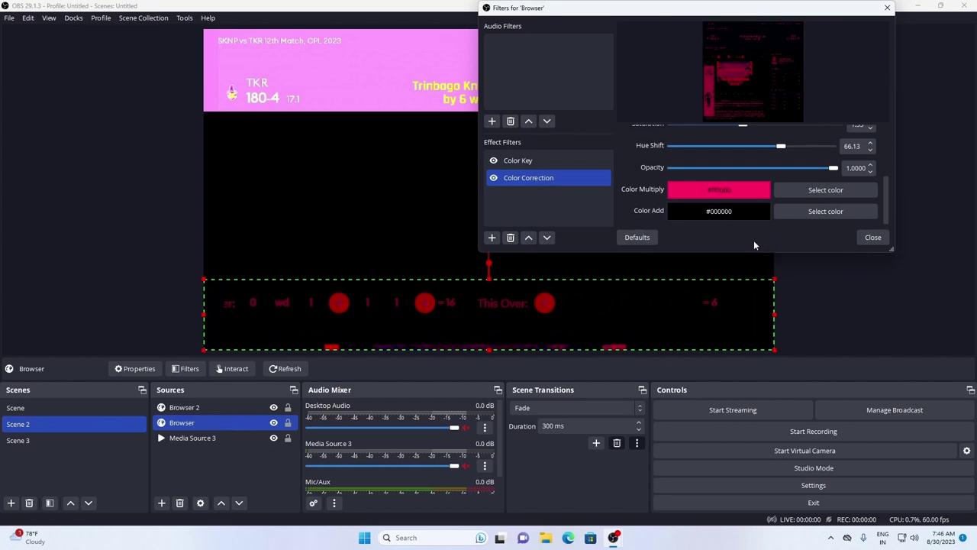
pyautogui.click(826, 189)
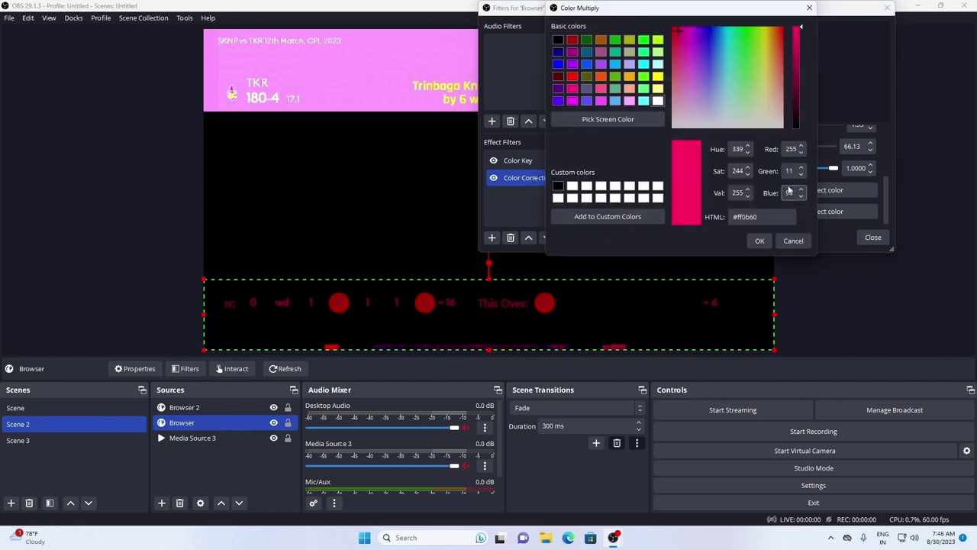
pyautogui.click(657, 100)
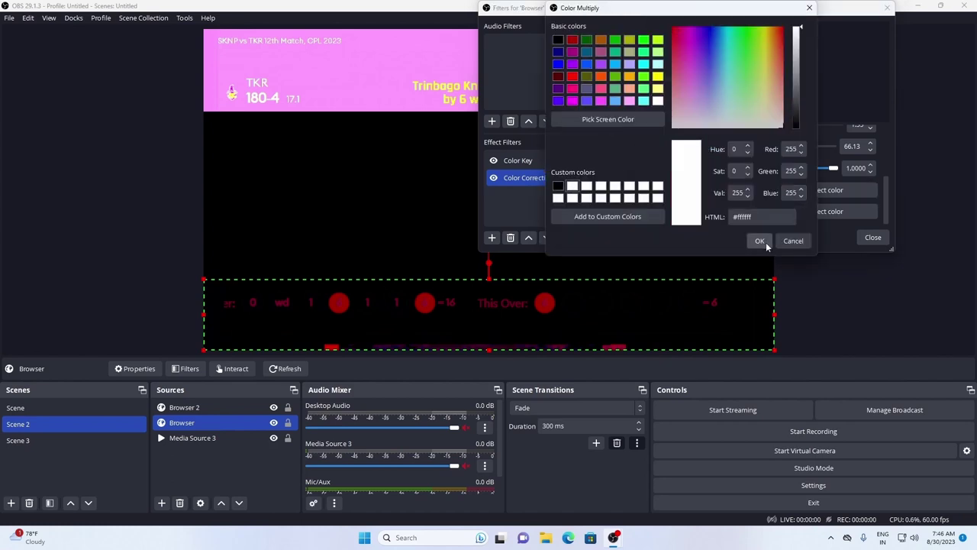
pyautogui.click(759, 241)
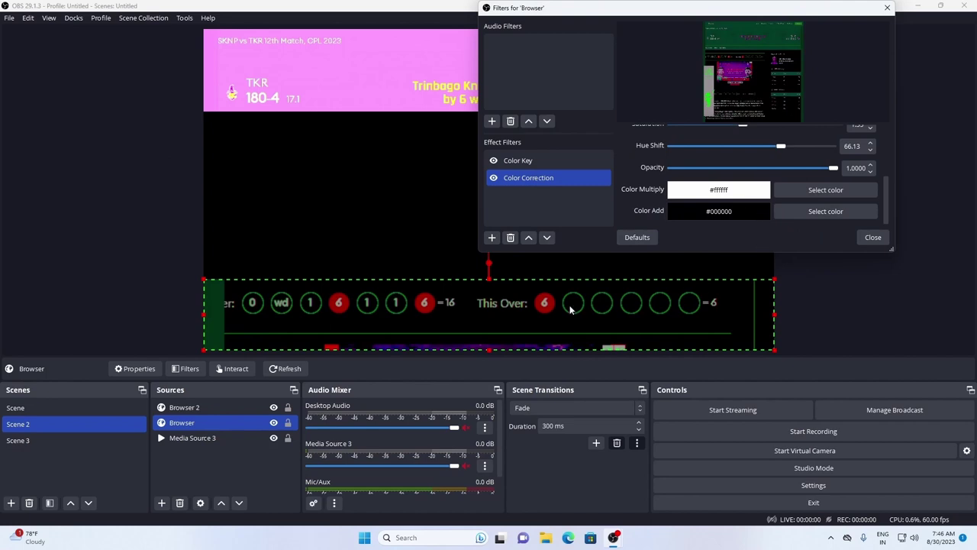
# - Set the Browser color correction's gamma to 2.14 and raise its contrast to brighten the over-by-over strip
pyautogui.scroll(4, 735, 155)
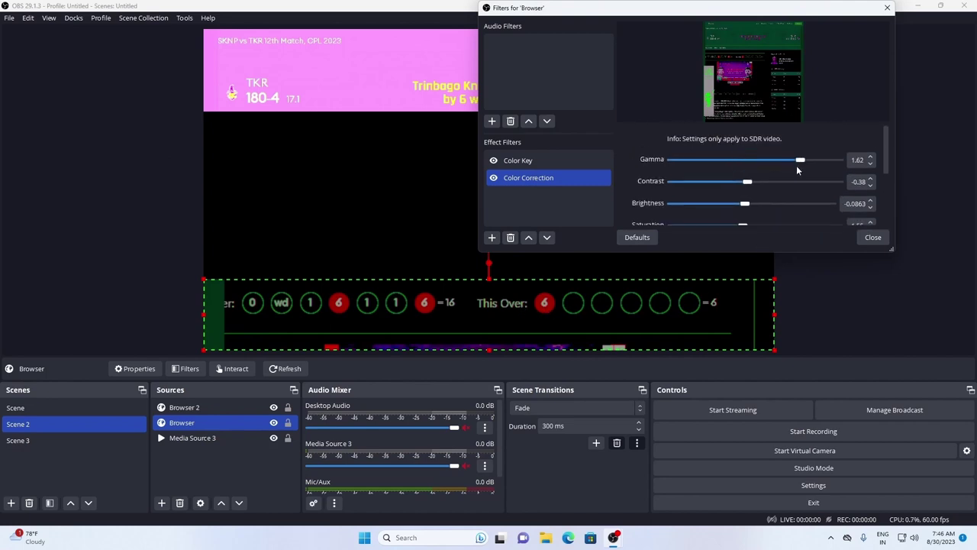
pyautogui.moveTo(800, 160)
pyautogui.mouseDown()
pyautogui.moveTo(833, 161)
pyautogui.moveTo(754, 164)
pyautogui.moveTo(842, 163)
pyautogui.moveTo(707, 162)
pyautogui.moveTo(726, 178)
pyautogui.moveTo(812, 172)
pyautogui.mouseUp()
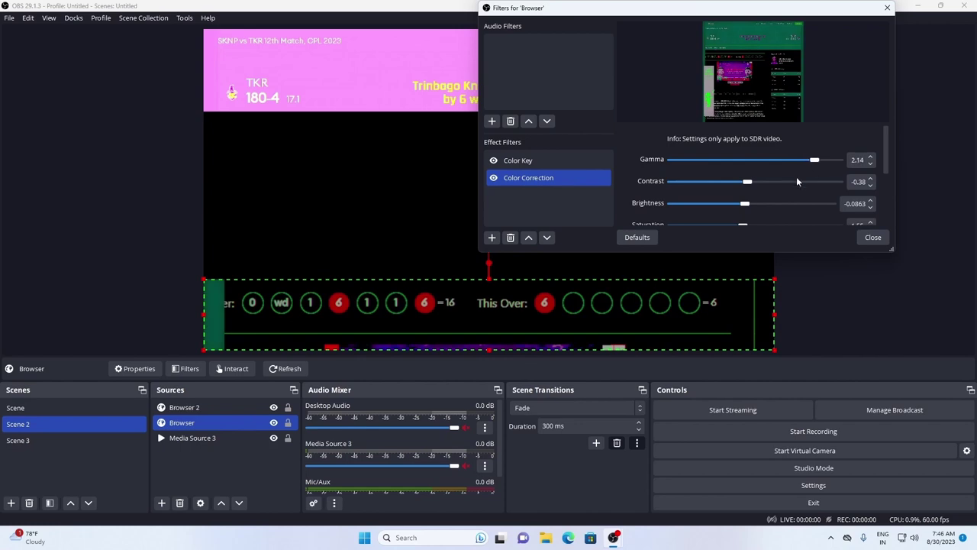
pyautogui.moveTo(747, 182); pyautogui.dragTo(789, 181)
# - Set the Browser color correction's hue shift to 18.98, close the filter settings and deselect the source
pyautogui.scroll(-2, 767, 196)
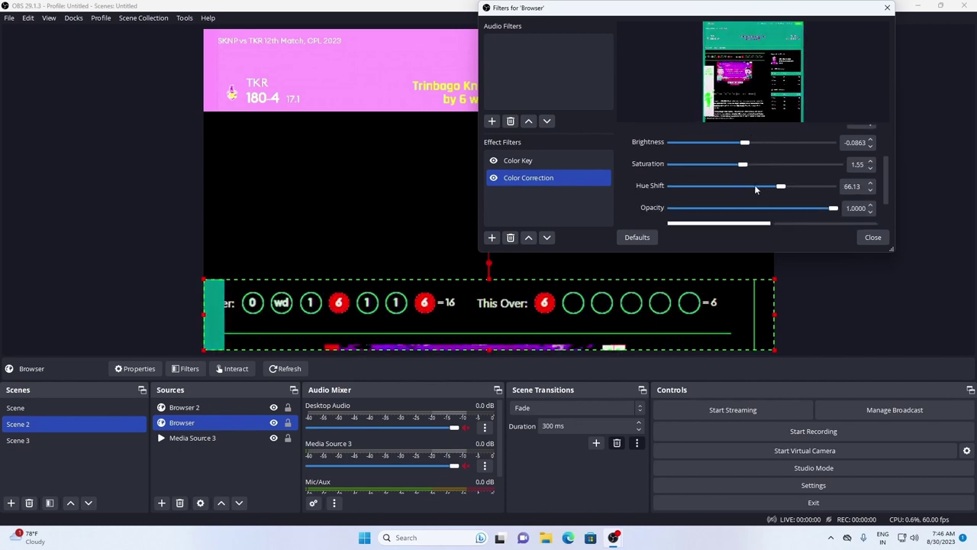
pyautogui.moveTo(782, 188); pyautogui.dragTo(761, 191)
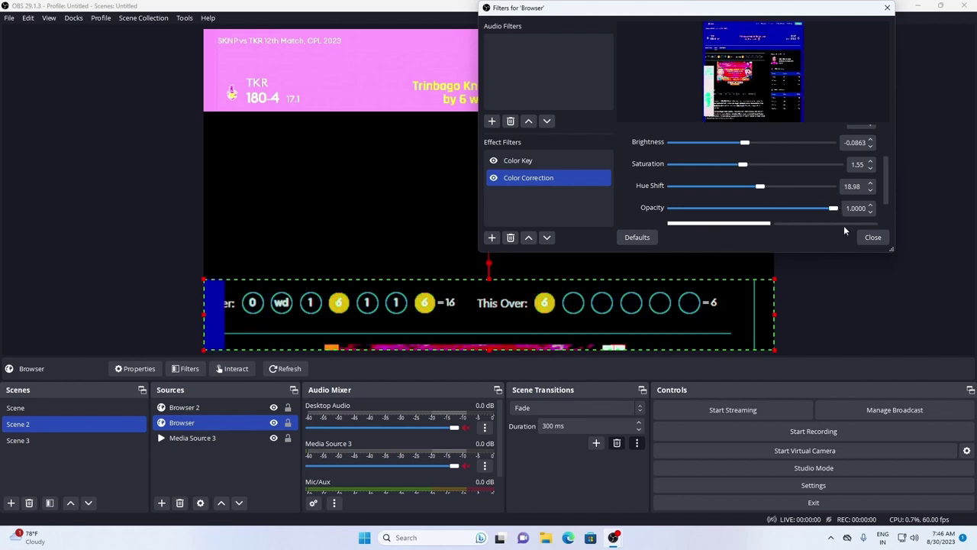
pyautogui.scroll(-2, 844, 229)
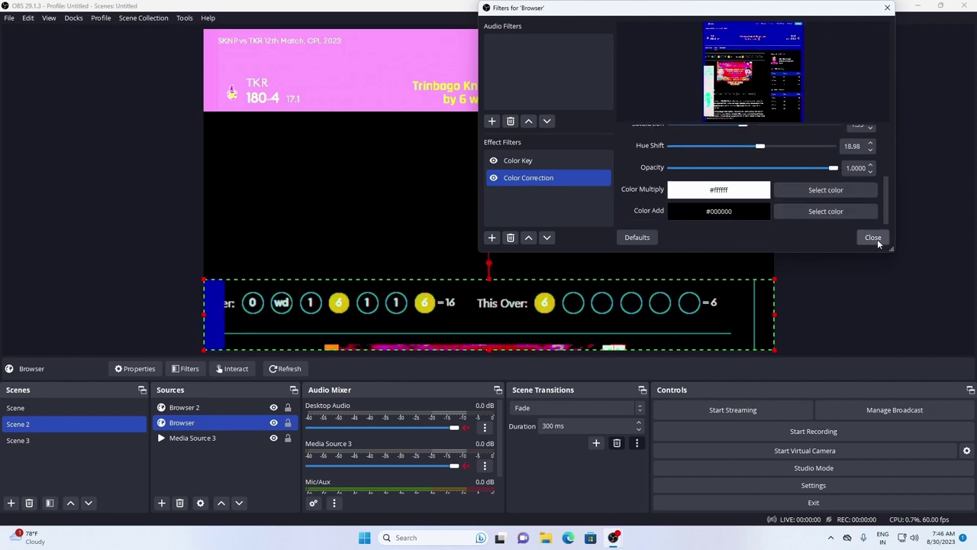
pyautogui.click(873, 237)
pyautogui.click(833, 169)
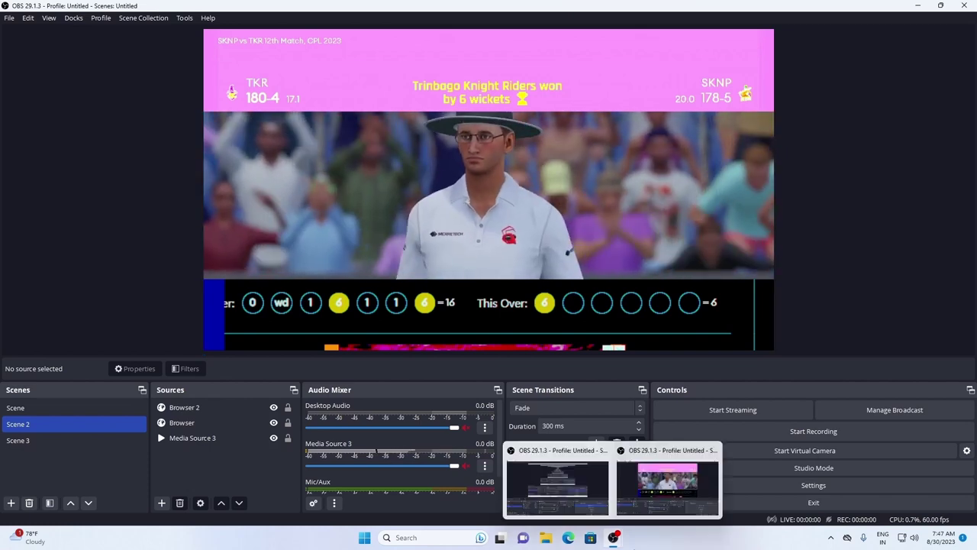
pyautogui.moveTo(612, 539)
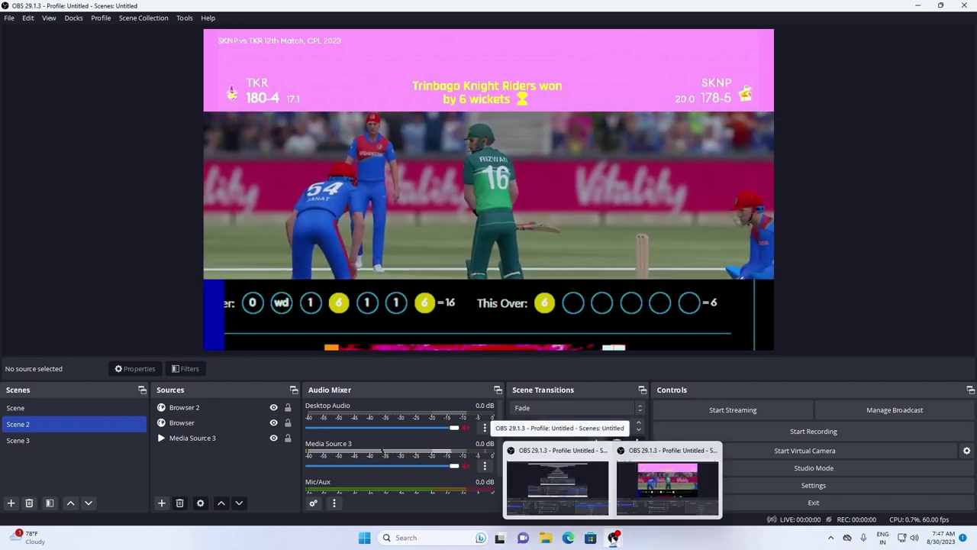